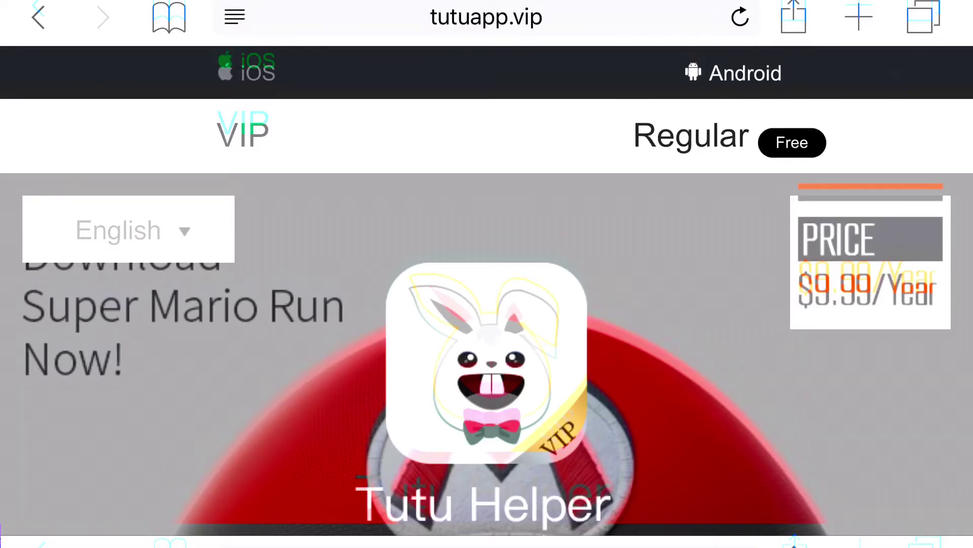
Step: Download and install the free Tutu Helper Regular version from its Safari page
{"action": "left_click", "coordinate": [691, 135]}
{"action": "scroll", "coordinate": [486, 305], "scroll_direction": "down", "scroll_amount": 8}
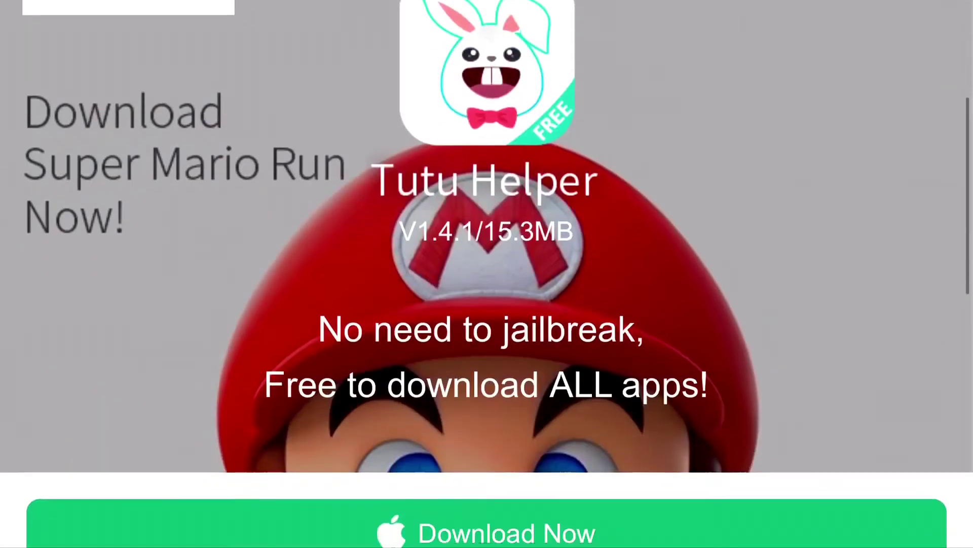
{"action": "scroll", "coordinate": [486, 305], "scroll_direction": "down", "scroll_amount": 5}
{"action": "scroll", "coordinate": [487, 305], "scroll_direction": "up", "scroll_amount": 4}
{"action": "left_click", "coordinate": [487, 287]}
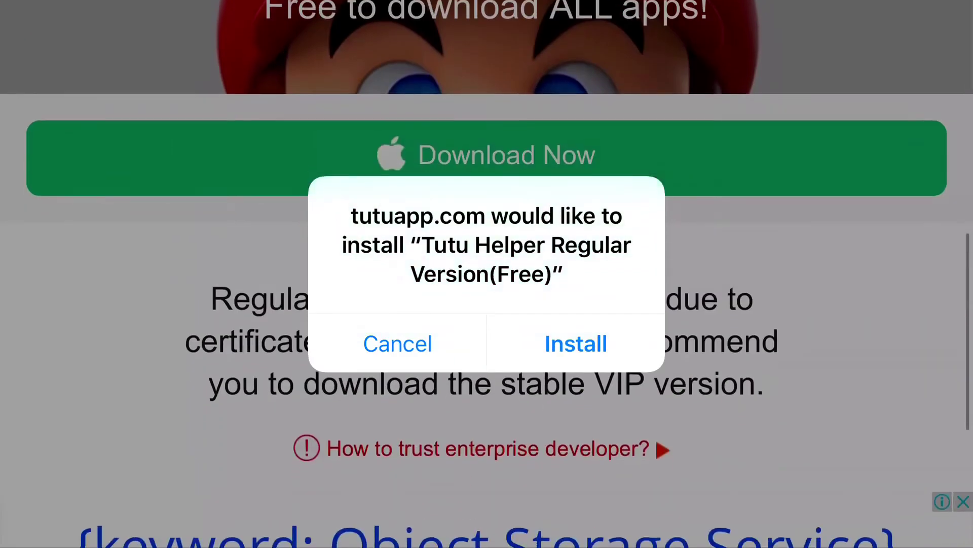
{"action": "left_click", "coordinate": [575, 344]}
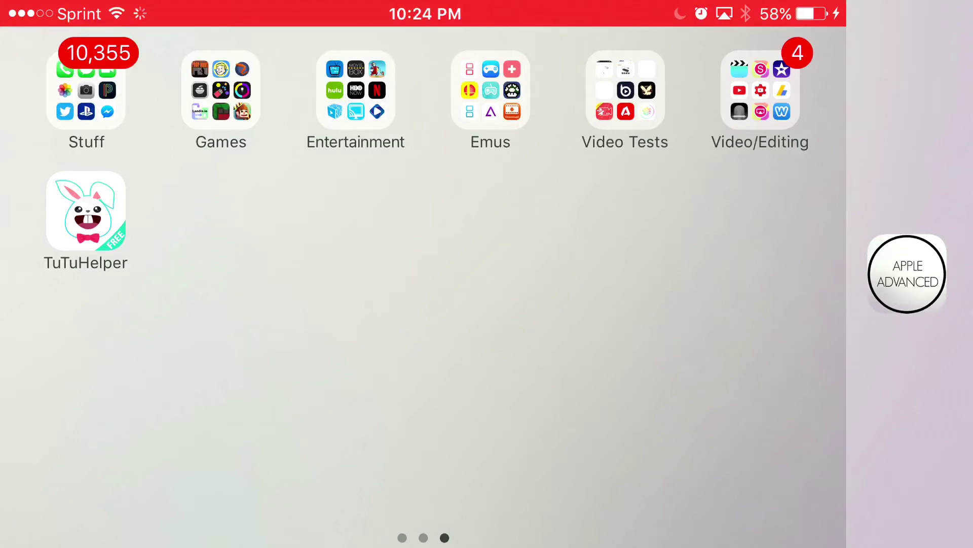
{"action": "left_click_drag", "start_coordinate": [305, 343], "coordinate": [684, 342]}
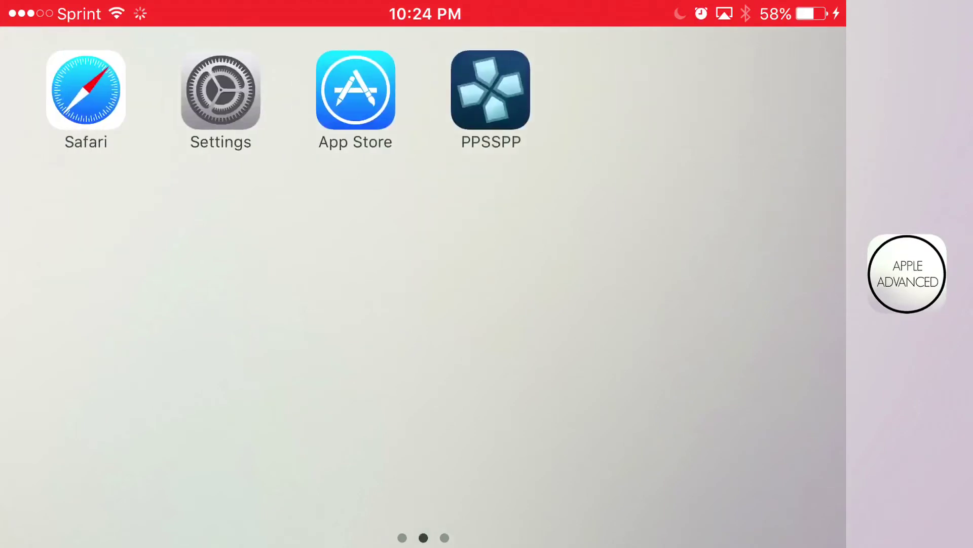
{"action": "left_click", "coordinate": [221, 90]}
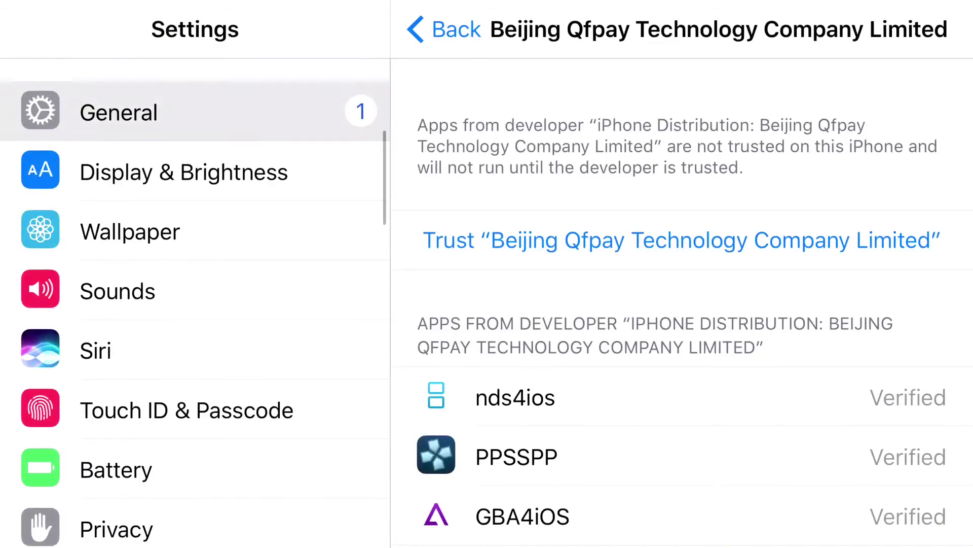
{"action": "left_click", "coordinate": [443, 29]}
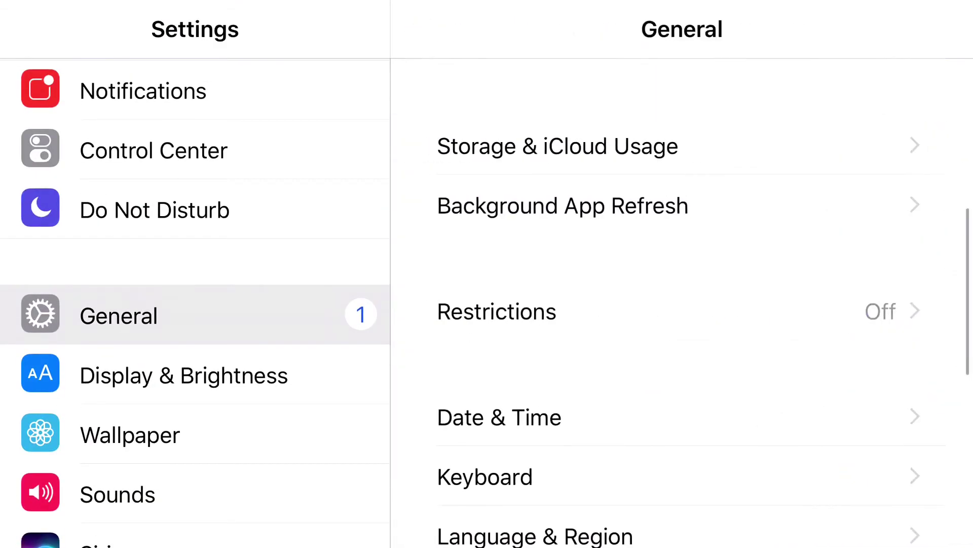
{"action": "scroll", "coordinate": [684, 304], "scroll_direction": "down", "scroll_amount": 10}
{"action": "scroll", "coordinate": [685, 304], "scroll_direction": "up", "scroll_amount": 3}
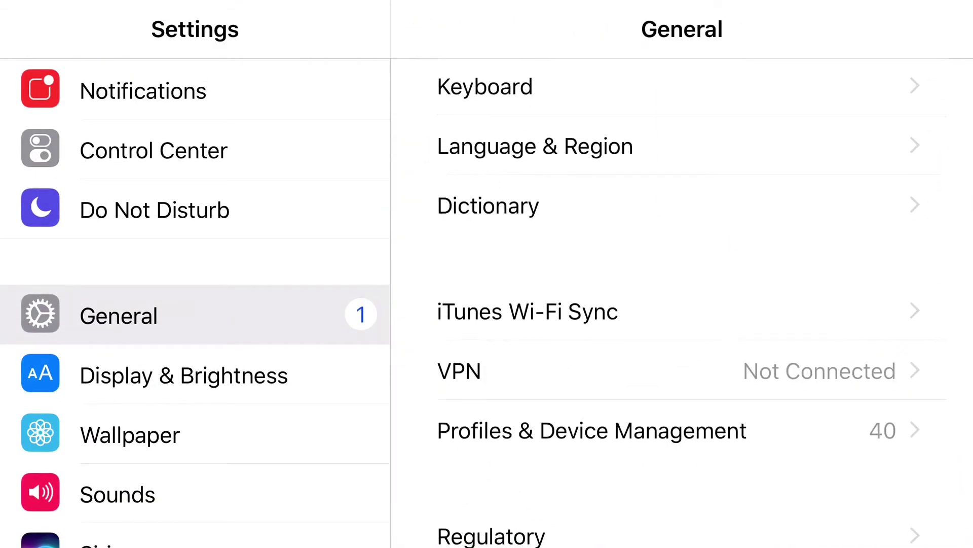
{"action": "left_click", "coordinate": [685, 430]}
{"action": "scroll", "coordinate": [684, 305], "scroll_direction": "down", "scroll_amount": 15}
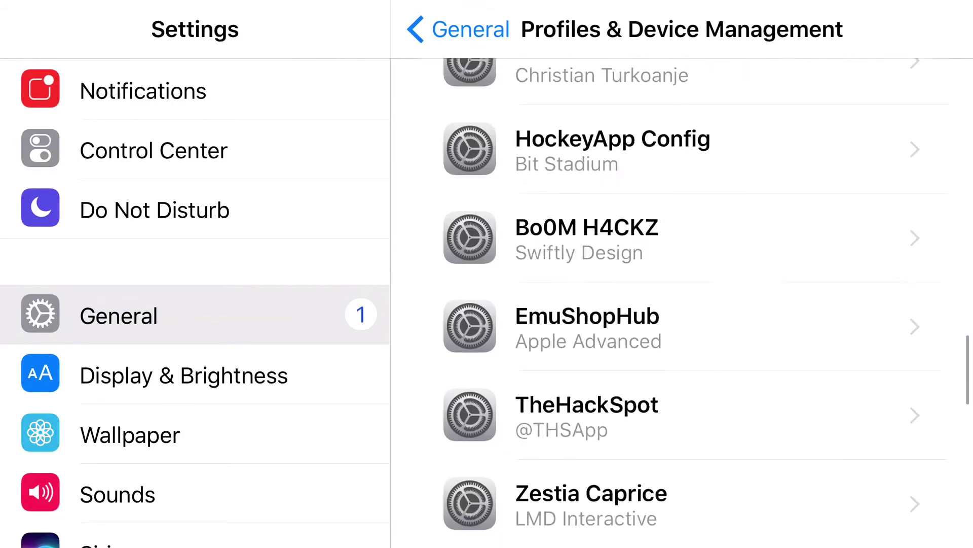
{"action": "scroll", "coordinate": [684, 305], "scroll_direction": "down", "scroll_amount": 3}
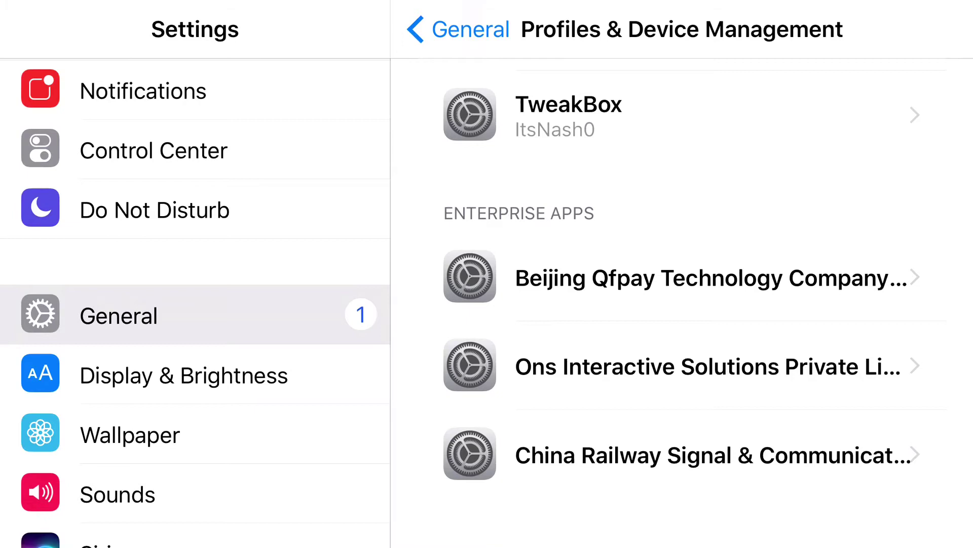
{"action": "left_click", "coordinate": [685, 455]}
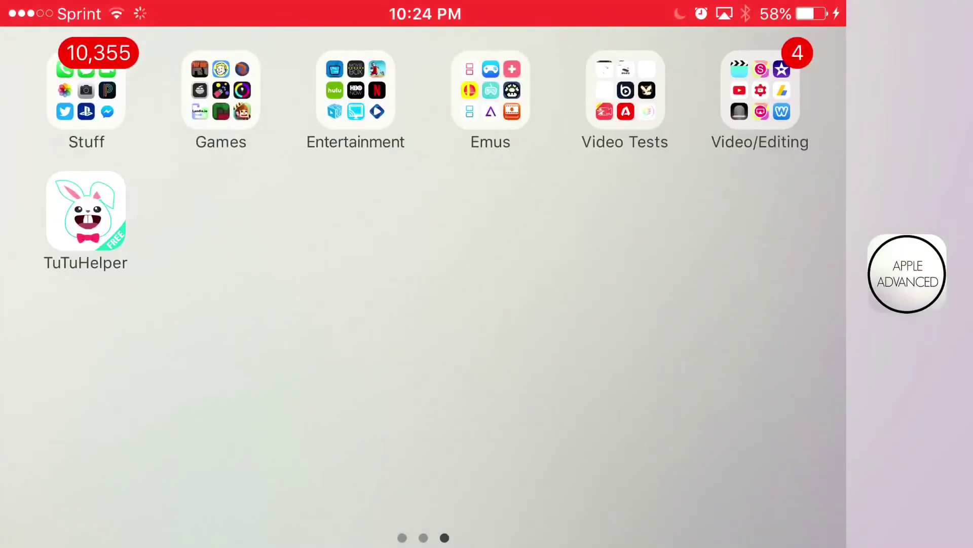
{"action": "left_click", "coordinate": [85, 213]}
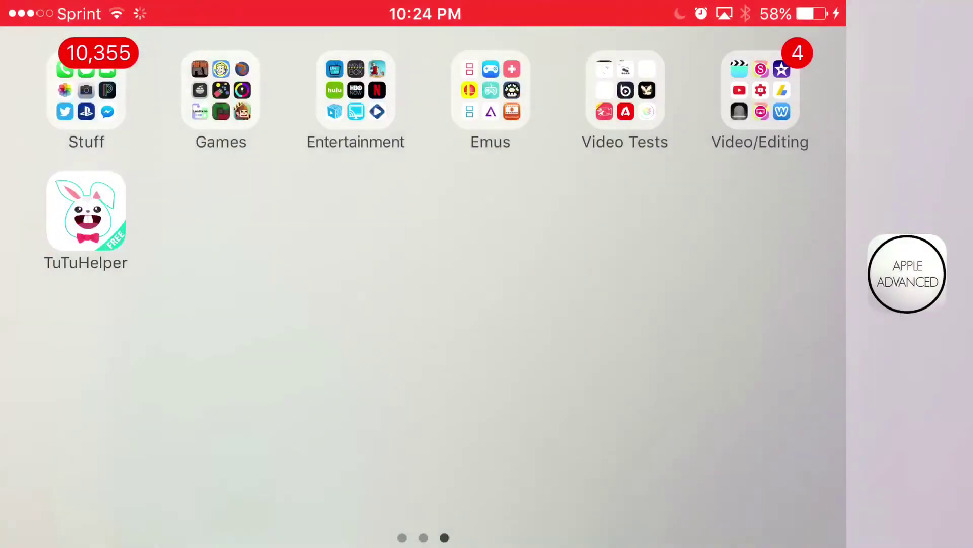
Step: Launch PPSSPP from the second home page and dismiss the Untrusted Enterprise Developer alert
{"action": "left_click_drag", "start_coordinate": [305, 304], "coordinate": [609, 304]}
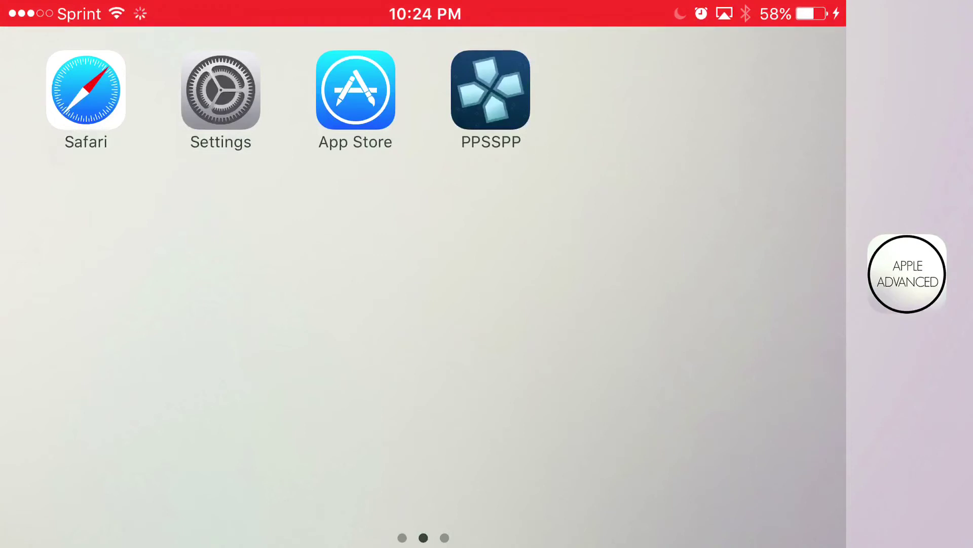
{"action": "left_click", "coordinate": [491, 90]}
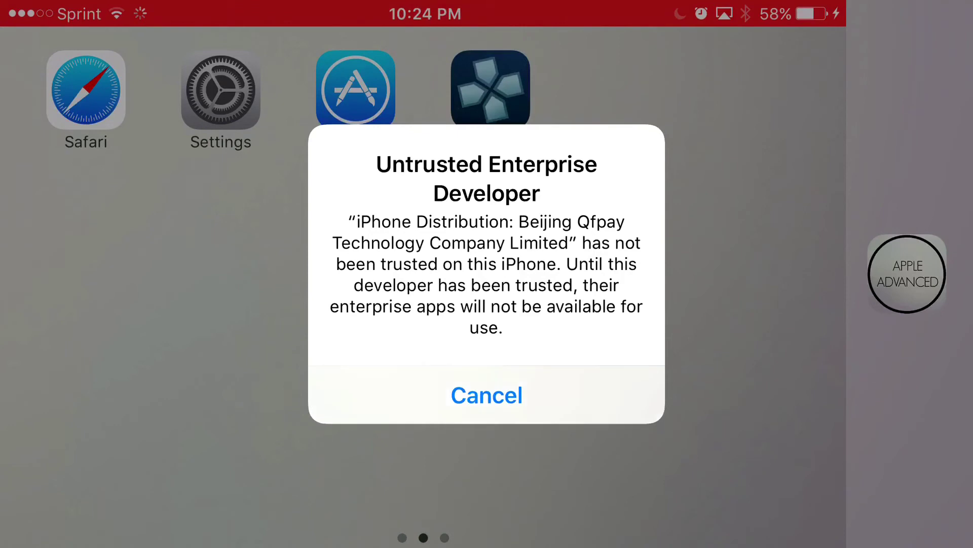
{"action": "left_click", "coordinate": [488, 395]}
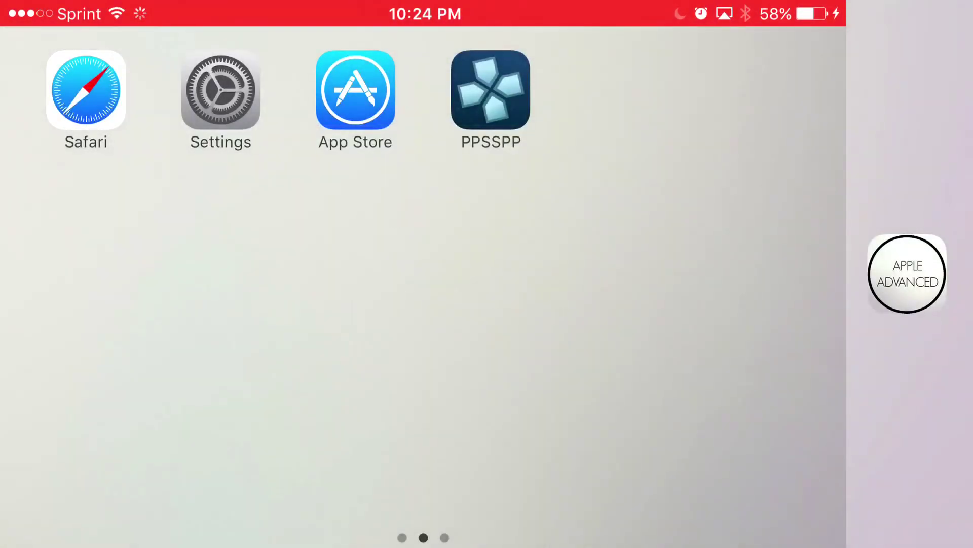
Step: Go to Settings > General > Profiles & Device Management
{"action": "left_click", "coordinate": [221, 90]}
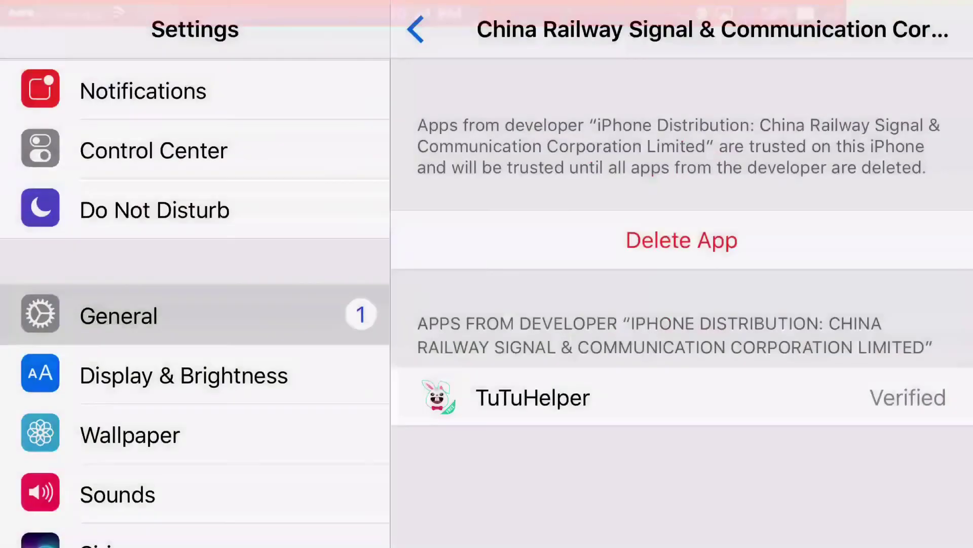
{"action": "scroll", "coordinate": [195, 304], "scroll_direction": "down", "scroll_amount": 3}
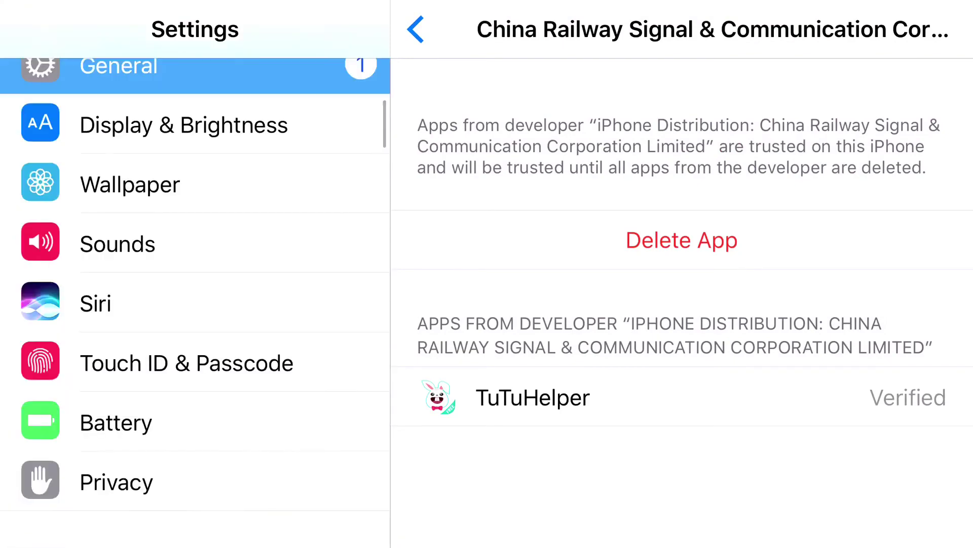
{"action": "left_click", "coordinate": [118, 241]}
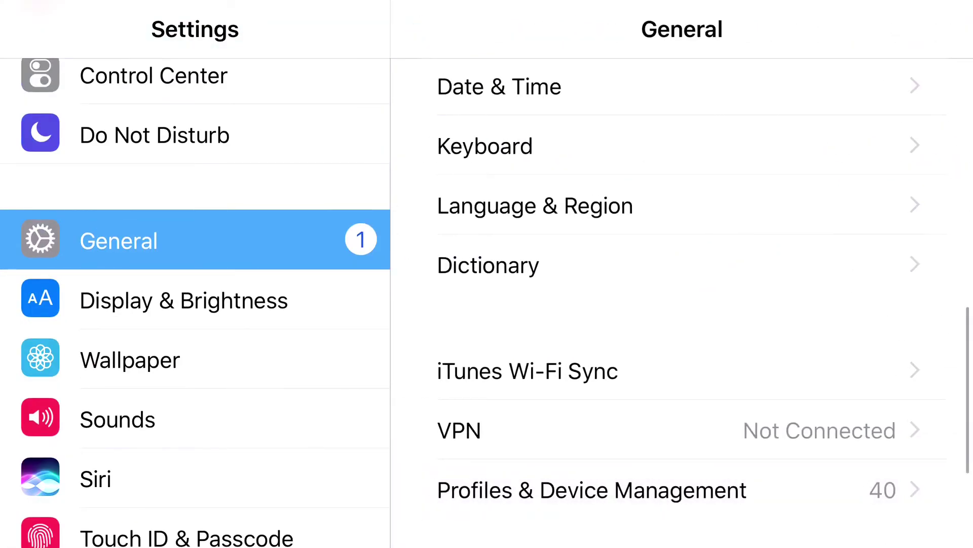
{"action": "scroll", "coordinate": [681, 304], "scroll_direction": "down", "scroll_amount": 3}
{"action": "left_click", "coordinate": [593, 275]}
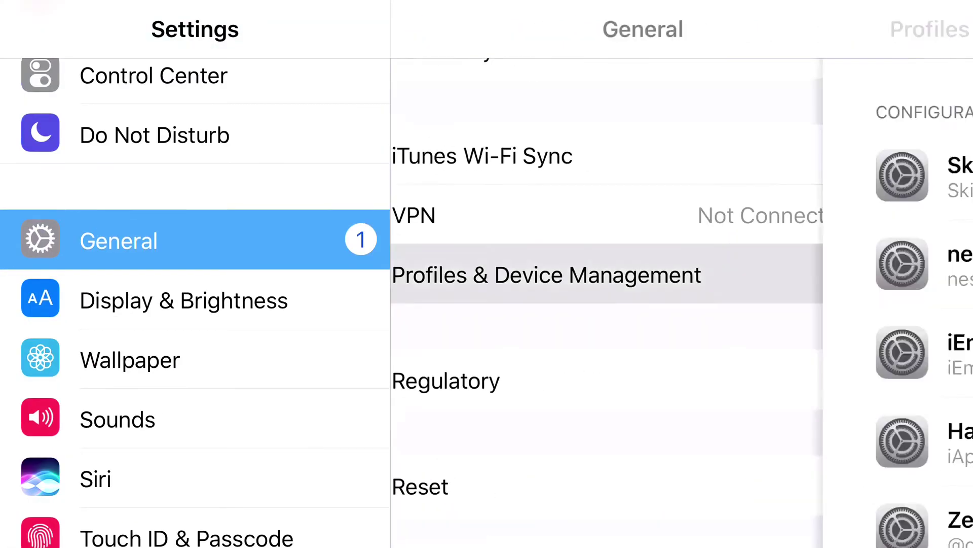
{"action": "scroll", "coordinate": [681, 304], "scroll_direction": "down", "scroll_amount": 10}
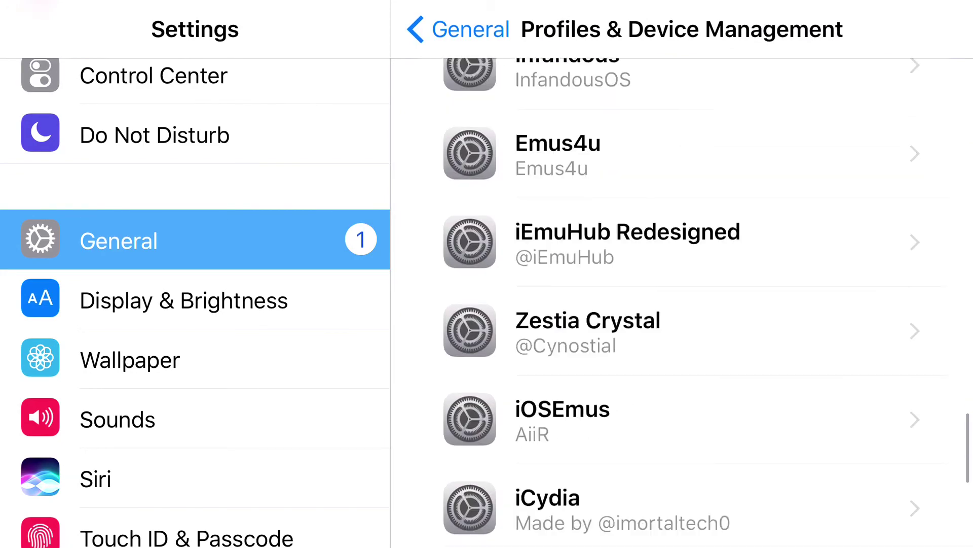
Step: Trust the Beijing Qfpay Technology enterprise profile, after briefly opening Ons Interactive's
{"action": "left_click", "coordinate": [682, 335]}
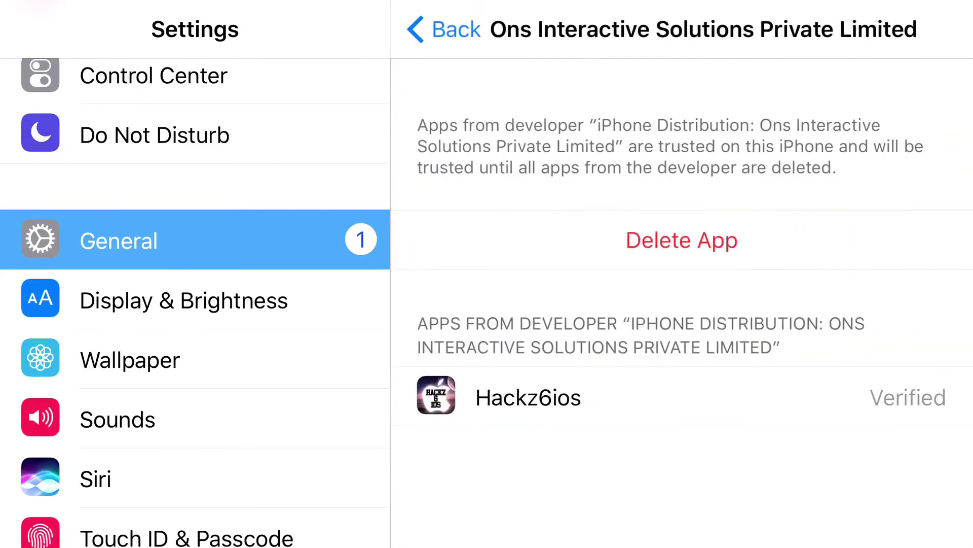
{"action": "left_click", "coordinate": [426, 29]}
{"action": "left_click", "coordinate": [682, 276]}
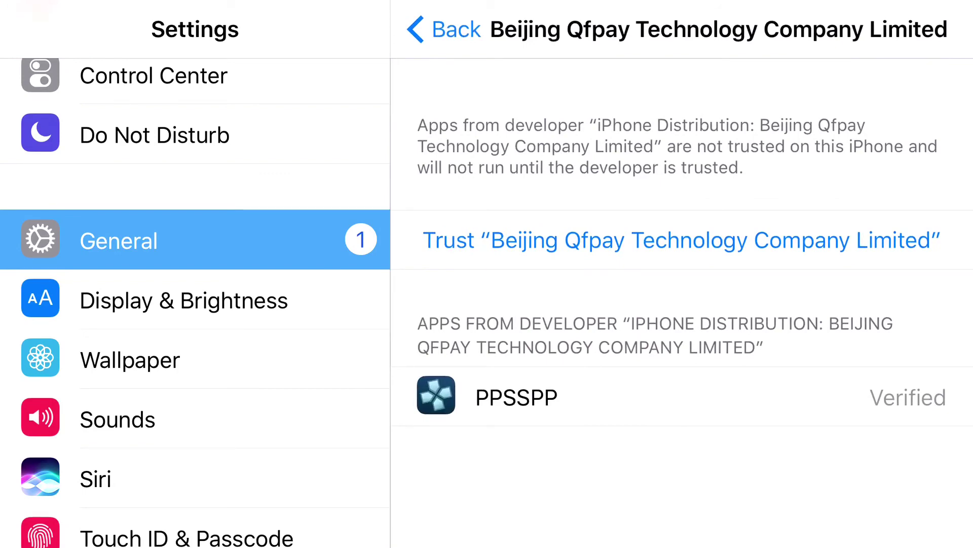
{"action": "left_click", "coordinate": [681, 240]}
{"action": "left_click", "coordinate": [575, 404]}
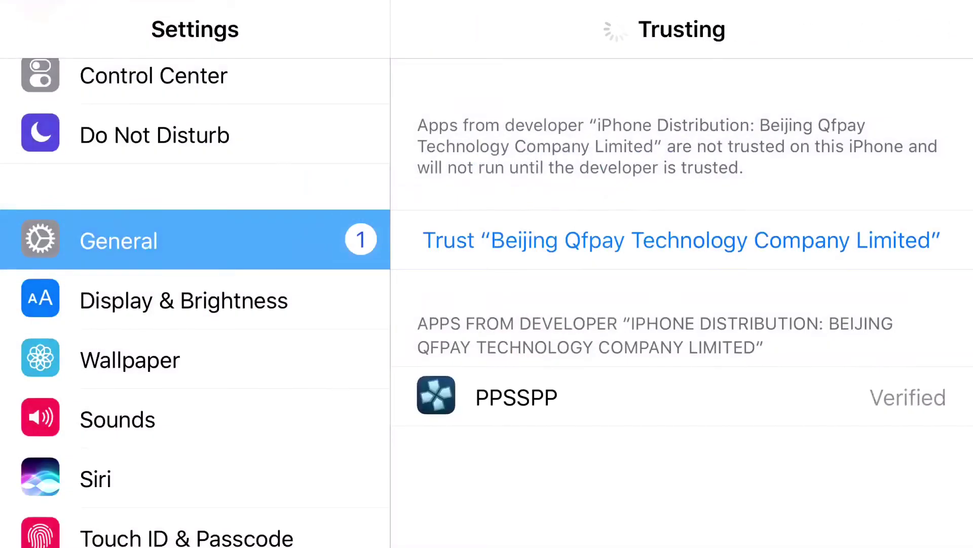